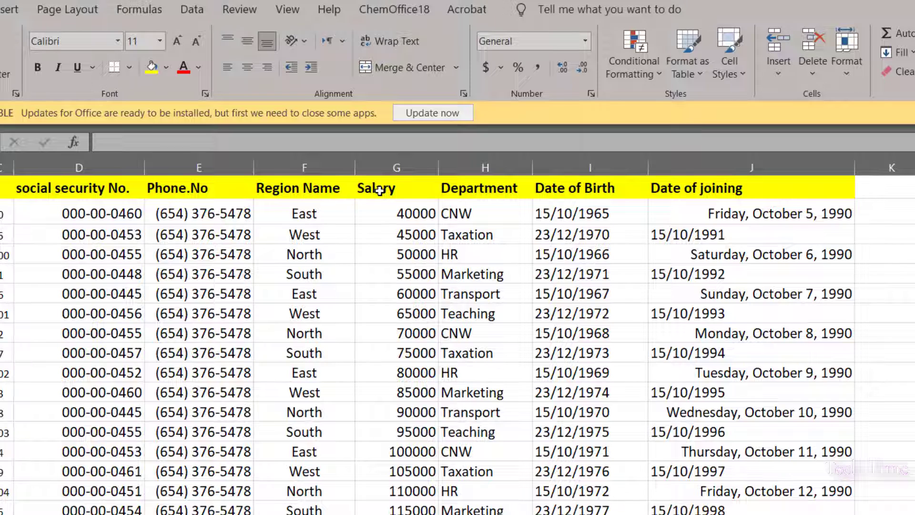
Try a Greater Than highlight rule of 80000 on the Salary column, using Yellow Fill with Dark Yellow Text
{"action": "left_click", "coordinate": [395, 168]}
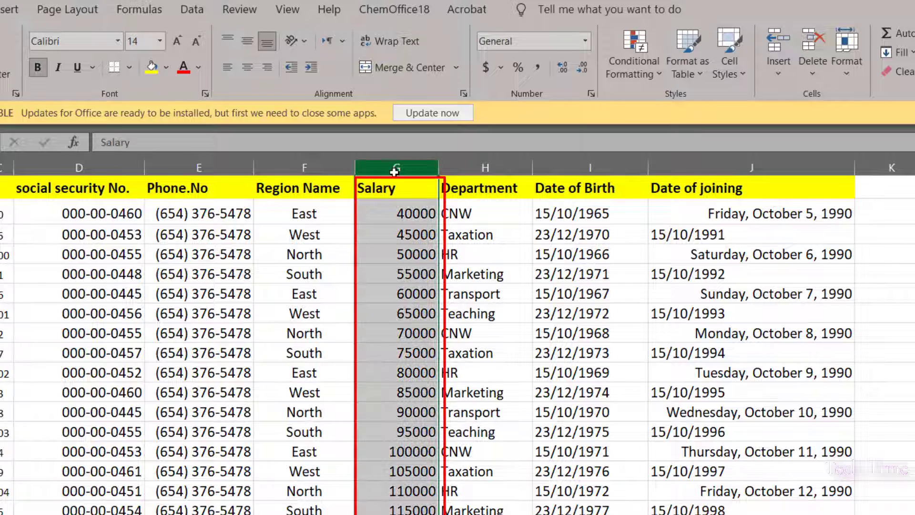
{"action": "left_click", "coordinate": [640, 68]}
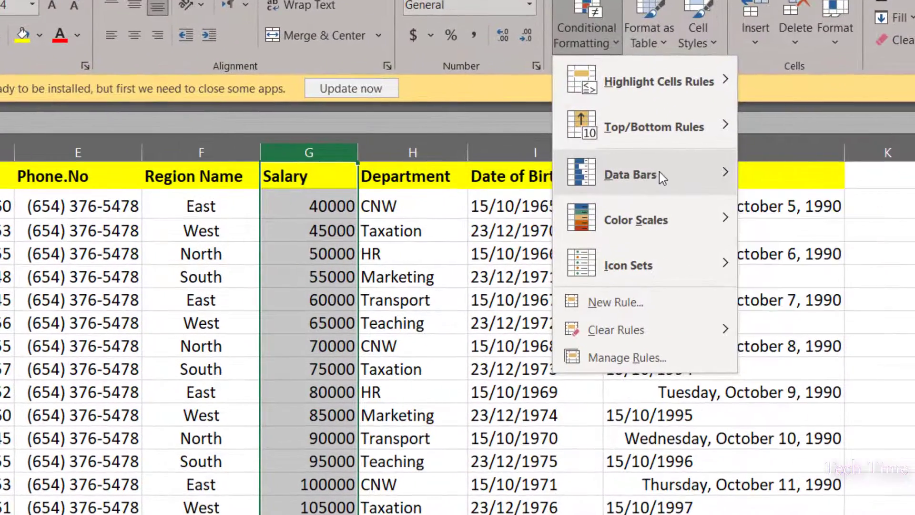
{"action": "mouse_move", "coordinate": [638, 82]}
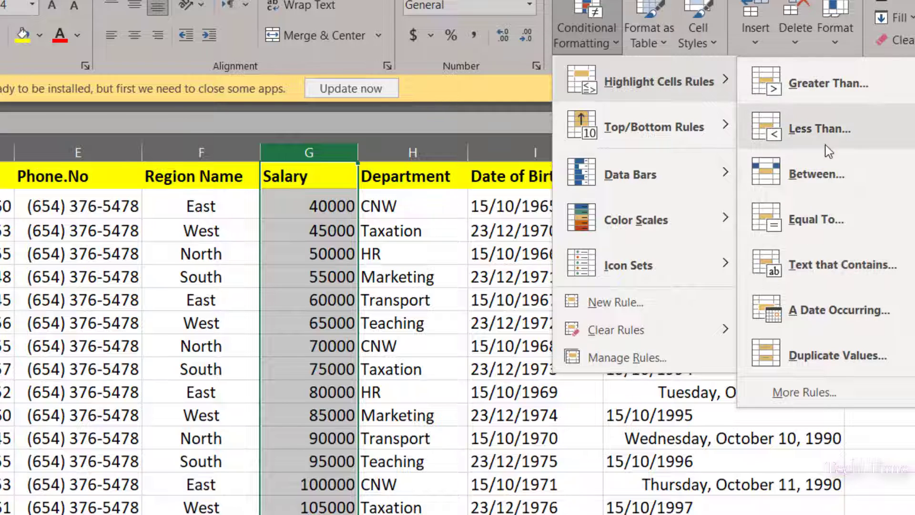
{"action": "left_click", "coordinate": [819, 86]}
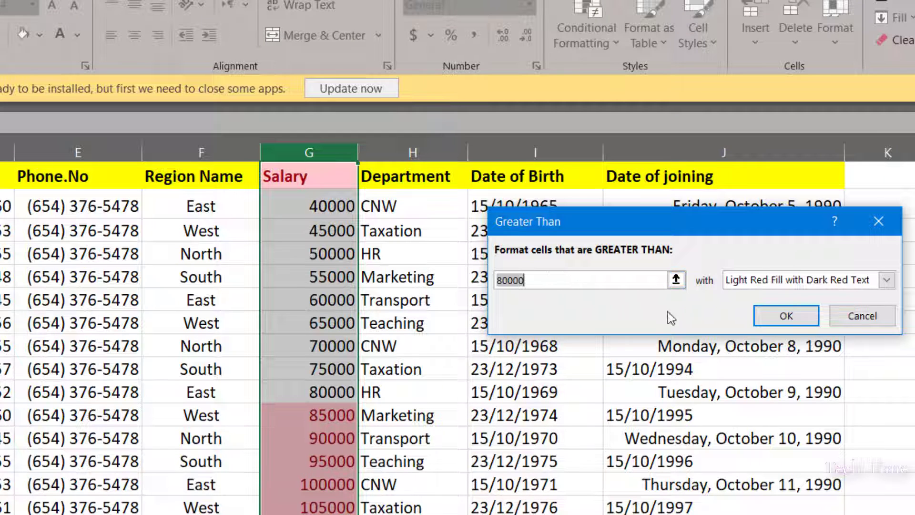
{"action": "left_click", "coordinate": [884, 281]}
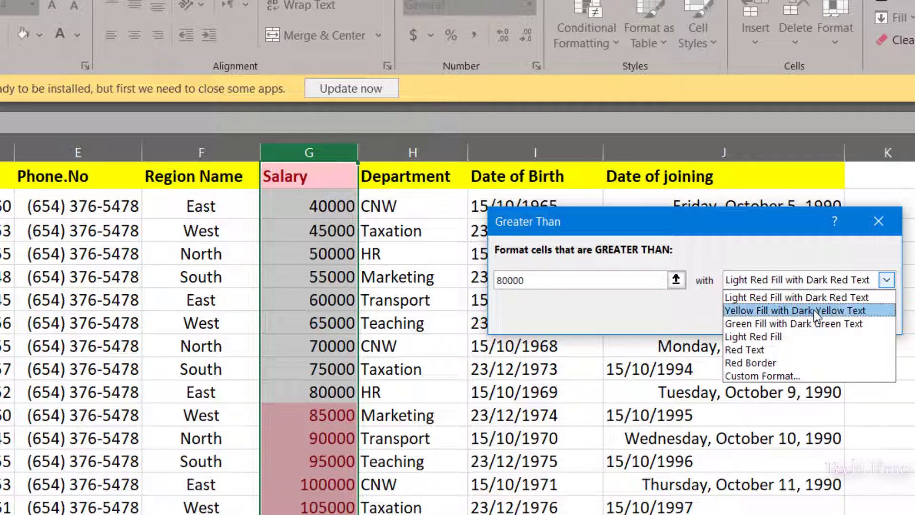
{"action": "left_click", "coordinate": [813, 310]}
{"action": "left_click", "coordinate": [813, 309]}
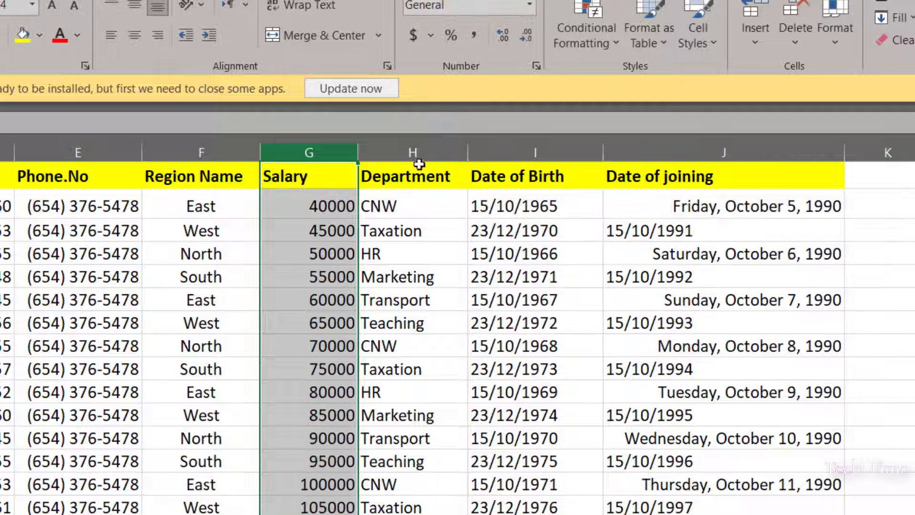
Try a Top 10 Items rule on the Salary column, raising the rank to 13 before dismissing it
{"action": "left_click", "coordinate": [598, 38]}
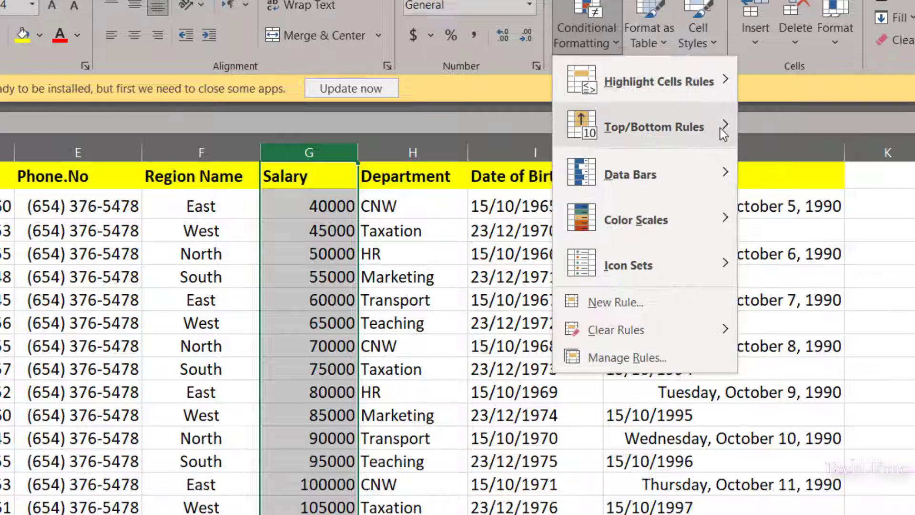
{"action": "mouse_move", "coordinate": [723, 131]}
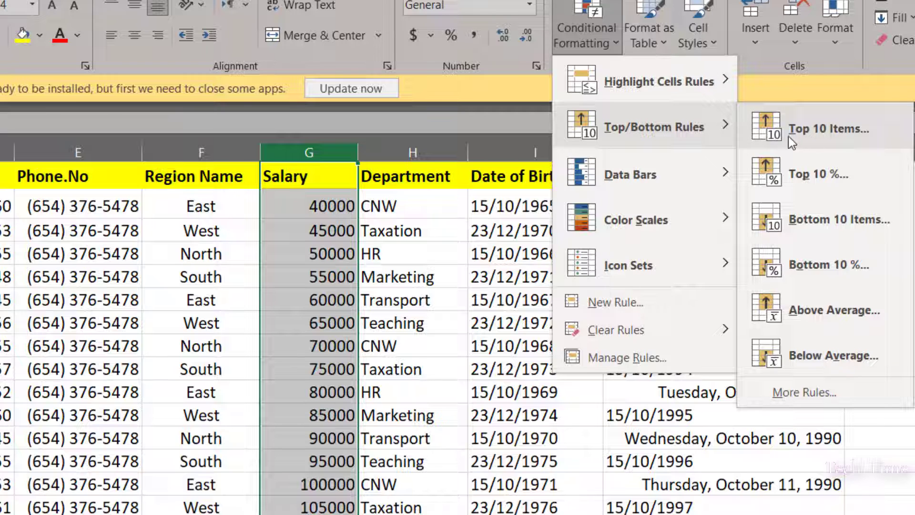
{"action": "left_click", "coordinate": [807, 135]}
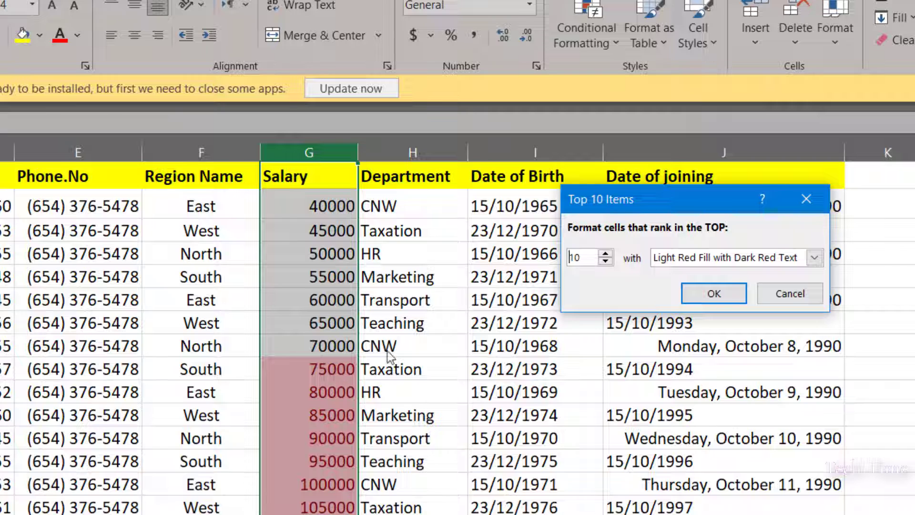
{"action": "left_click", "coordinate": [606, 253]}
{"action": "left_click", "coordinate": [605, 253]}
{"action": "left_click", "coordinate": [606, 254]}
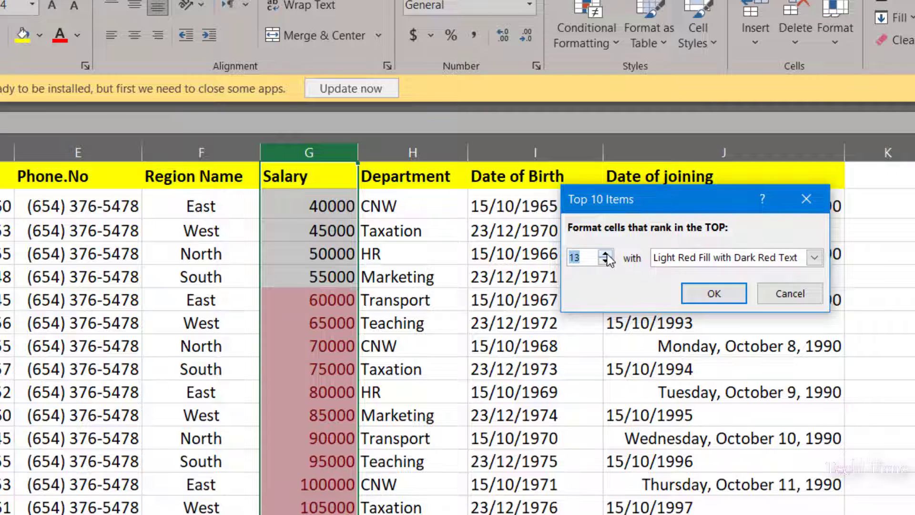
{"action": "left_click", "coordinate": [605, 254]}
{"action": "key", "text": "Escape"}
Try a Top 10% rule on the Salary column with the percentage set to 11
{"action": "left_click", "coordinate": [602, 42]}
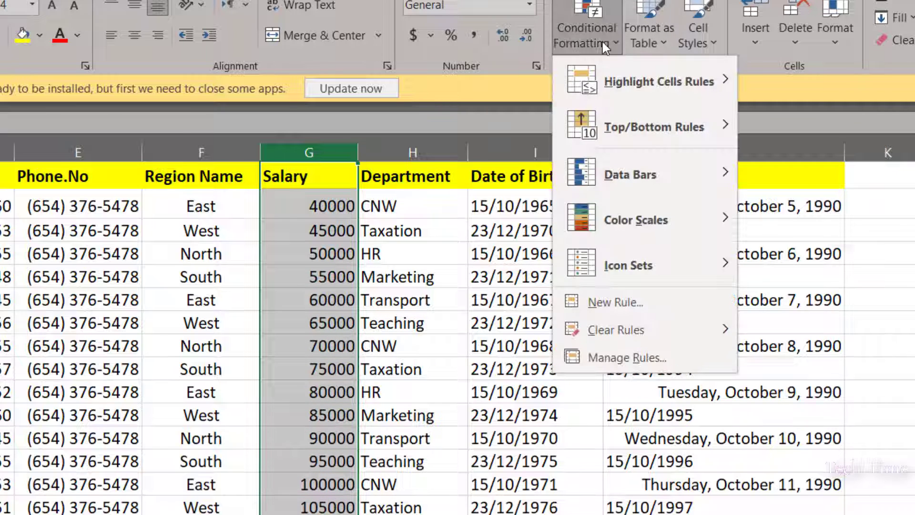
{"action": "mouse_move", "coordinate": [657, 127]}
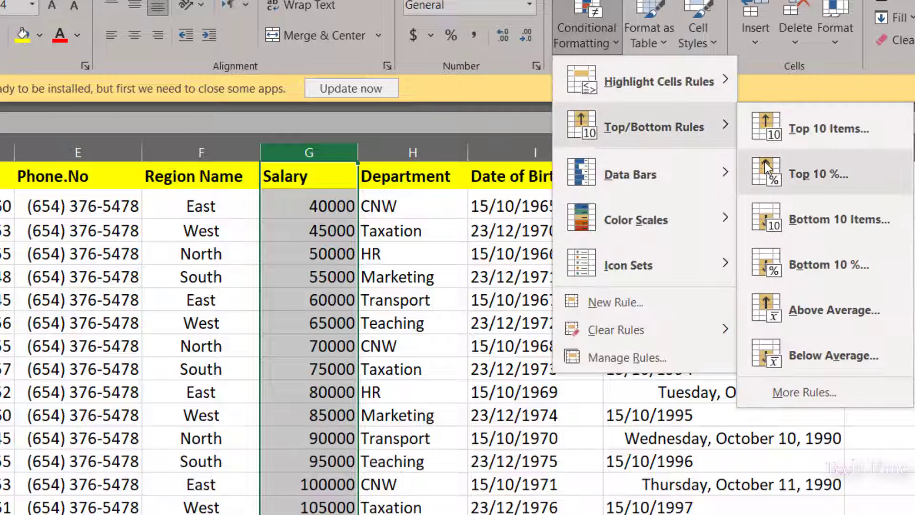
{"action": "left_click", "coordinate": [825, 174]}
{"action": "left_click", "coordinate": [597, 254]}
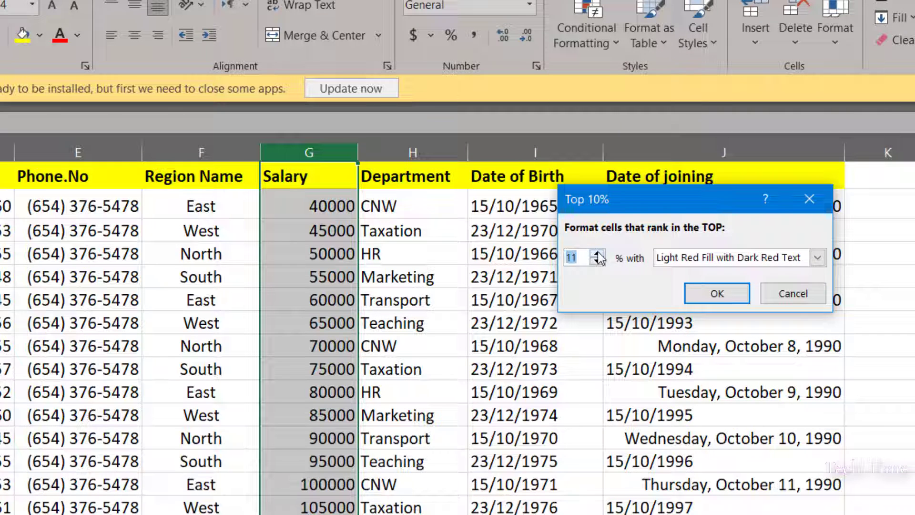
{"action": "left_click", "coordinate": [684, 293]}
Try an Above Average rule on the Salary column and dismiss it
{"action": "left_click", "coordinate": [602, 40]}
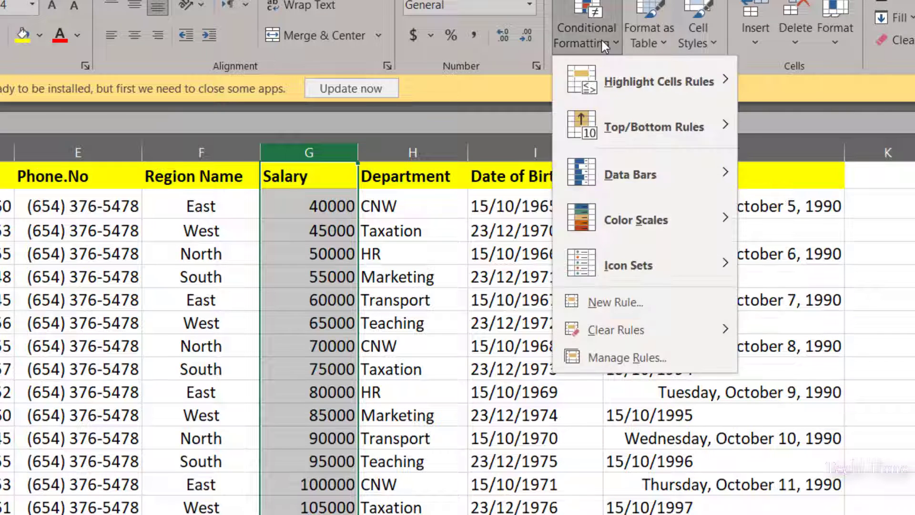
{"action": "mouse_move", "coordinate": [682, 140]}
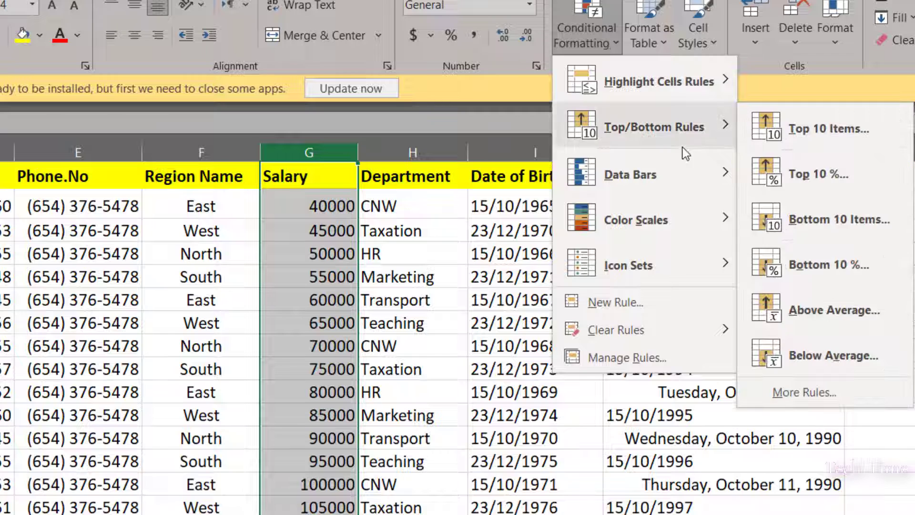
{"action": "left_click", "coordinate": [811, 312]}
{"action": "left_click", "coordinate": [809, 293]}
Apply blue gradient-fill data bars to the Salary column and deselect the column
{"action": "left_click", "coordinate": [593, 37]}
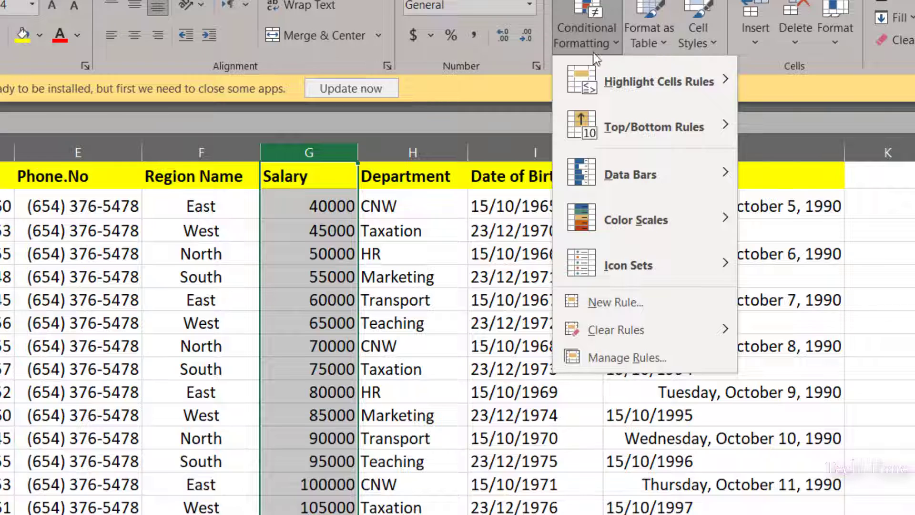
{"action": "mouse_move", "coordinate": [603, 177]}
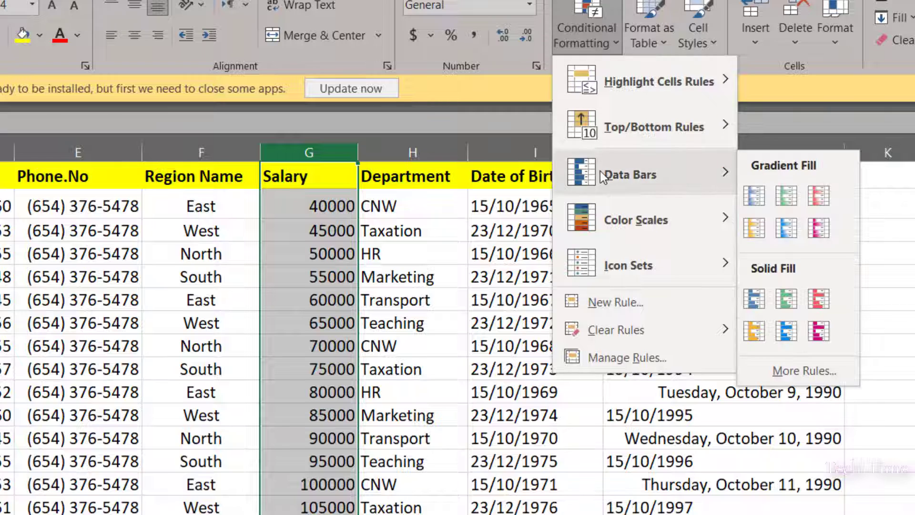
{"action": "left_click", "coordinate": [755, 198]}
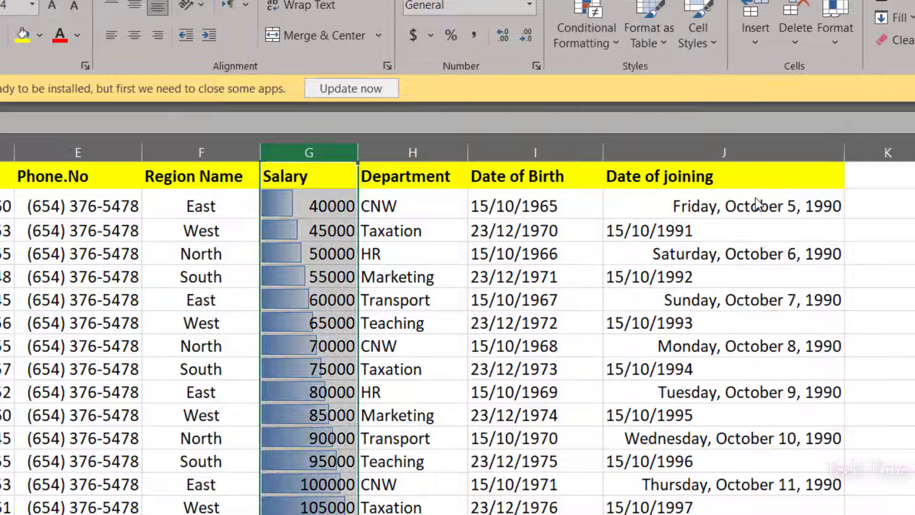
{"action": "left_click", "coordinate": [405, 251]}
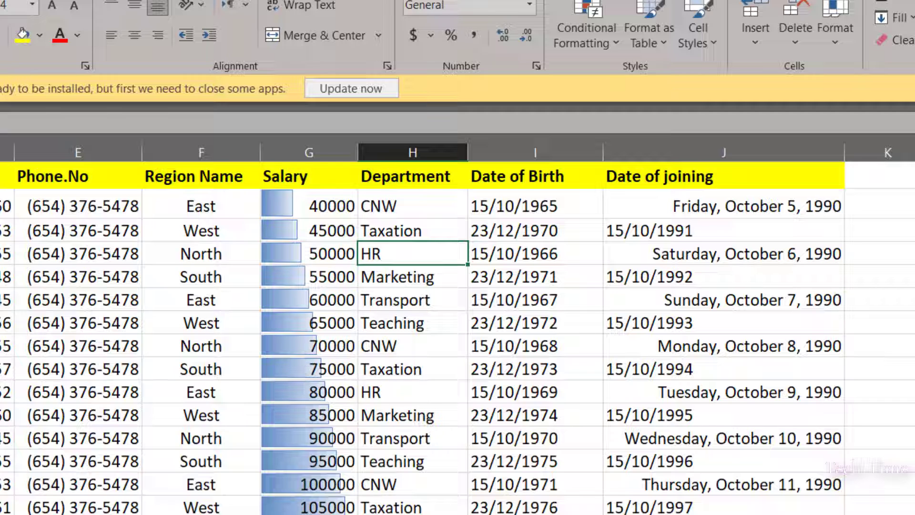
Add the 3 Arrows (Colored) directional icon set to the Salary column after previewing solid data bars and color scales
{"action": "left_click", "coordinate": [608, 43]}
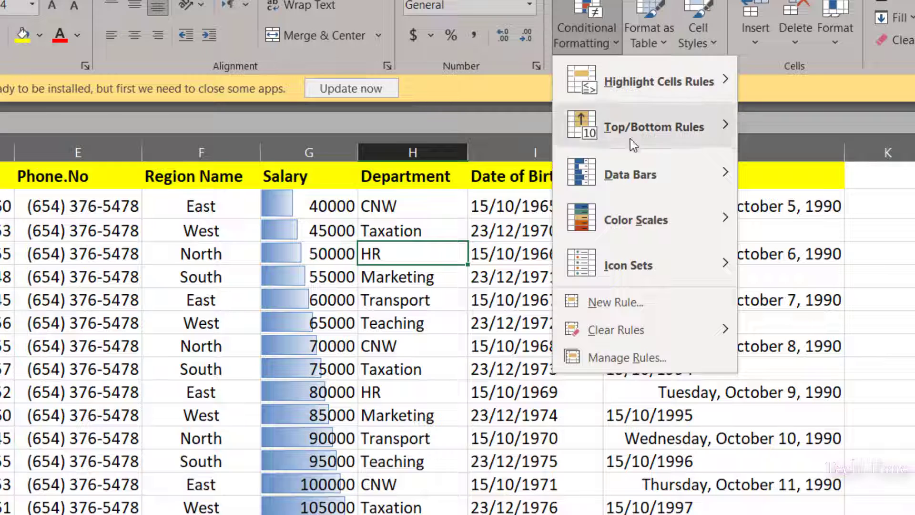
{"action": "mouse_move", "coordinate": [643, 179]}
{"action": "left_click", "coordinate": [281, 155]}
{"action": "left_click", "coordinate": [286, 154]}
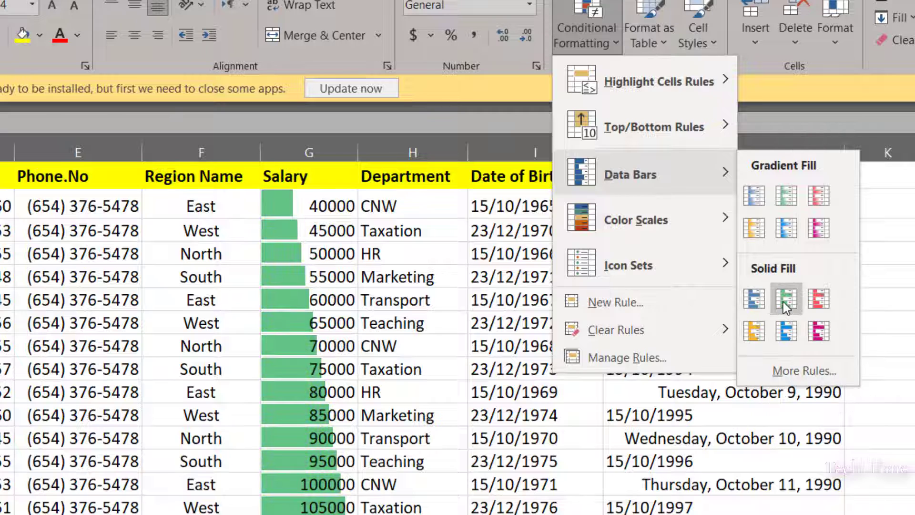
{"action": "mouse_move", "coordinate": [684, 222]}
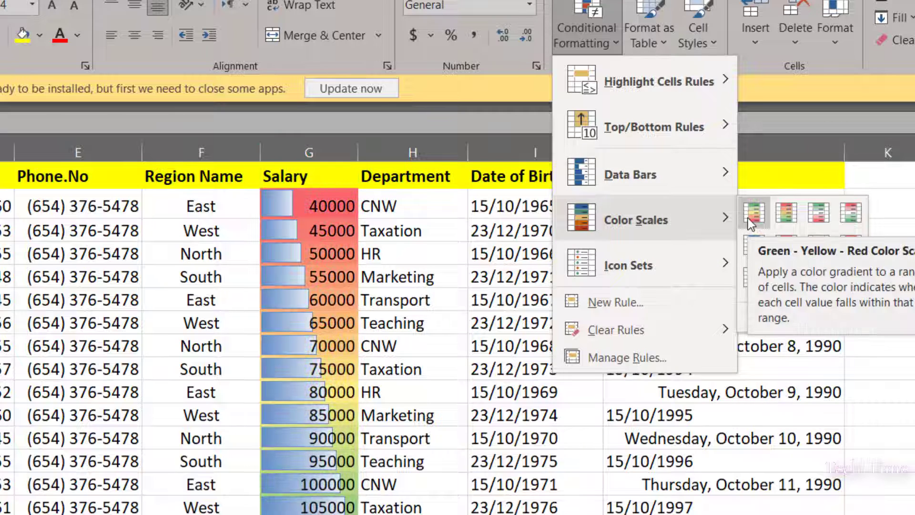
{"action": "mouse_move", "coordinate": [707, 262]}
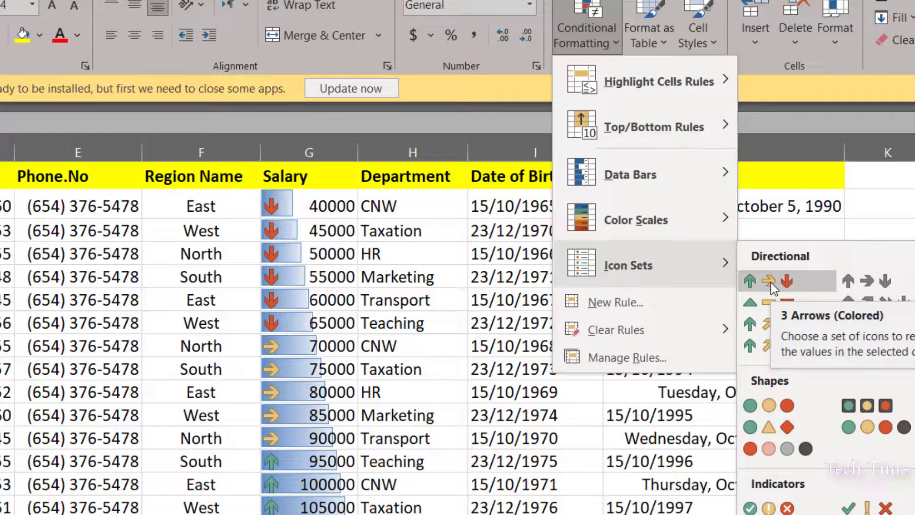
{"action": "left_click", "coordinate": [770, 282]}
{"action": "left_click", "coordinate": [376, 253]}
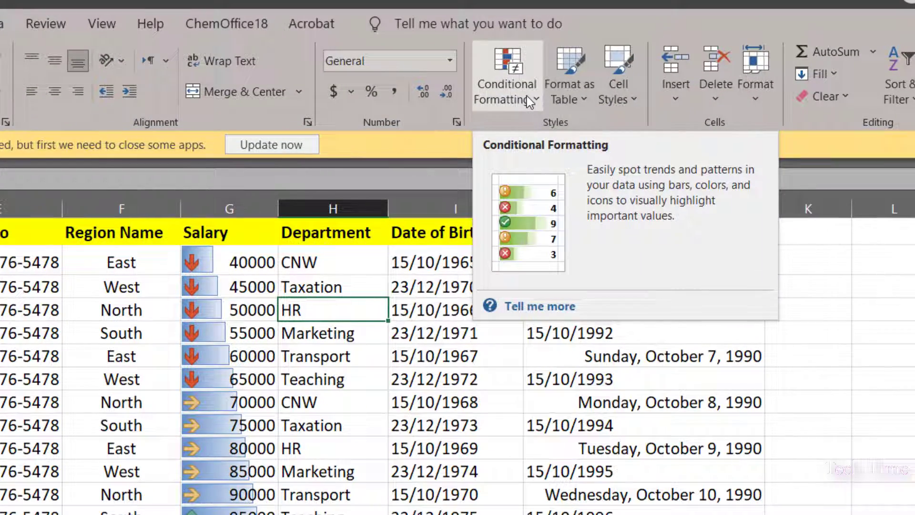
Clear the data bar and icon set rules from the Salary column
{"action": "left_click", "coordinate": [526, 96]}
{"action": "mouse_move", "coordinate": [544, 324]}
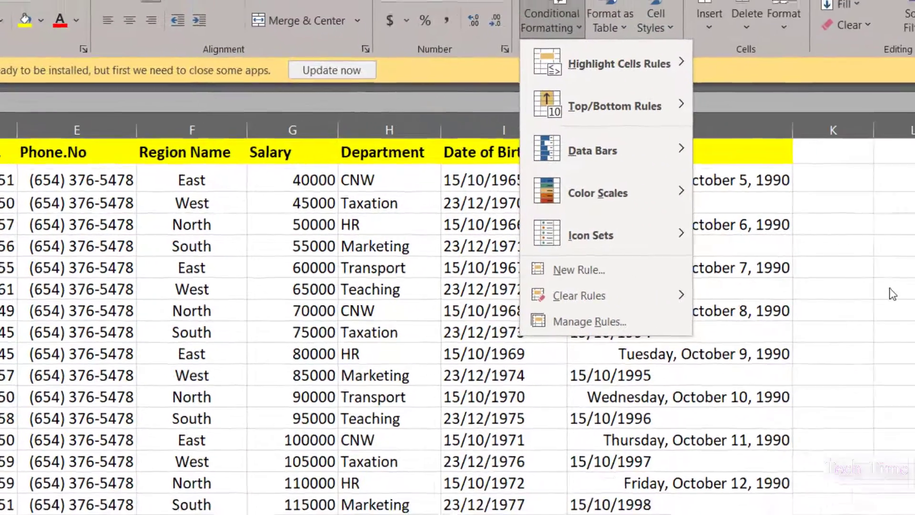
{"action": "left_click", "coordinate": [890, 292]}
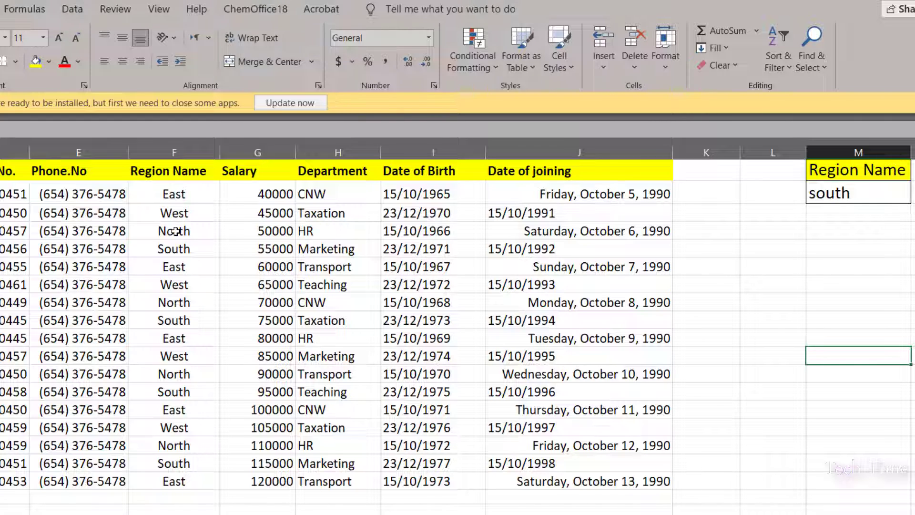
Start a new conditional formatting rule for the Region Name column that uses a formula to determine which cells to format
{"action": "left_click", "coordinate": [172, 152]}
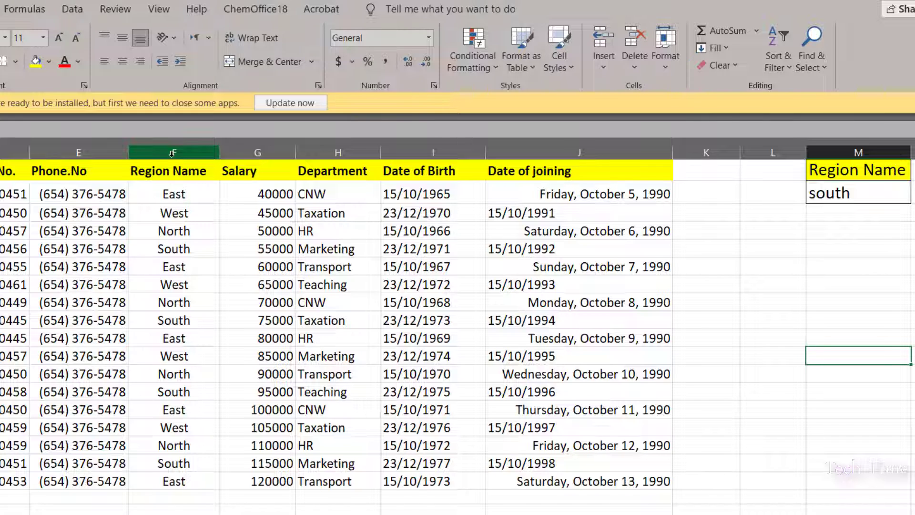
{"action": "left_click", "coordinate": [474, 56]}
{"action": "left_click", "coordinate": [497, 268]}
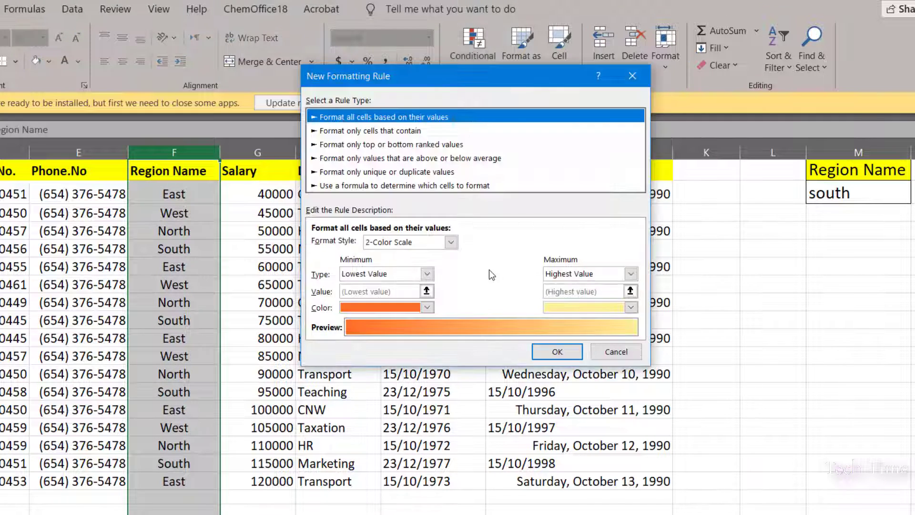
{"action": "left_click", "coordinate": [362, 187]}
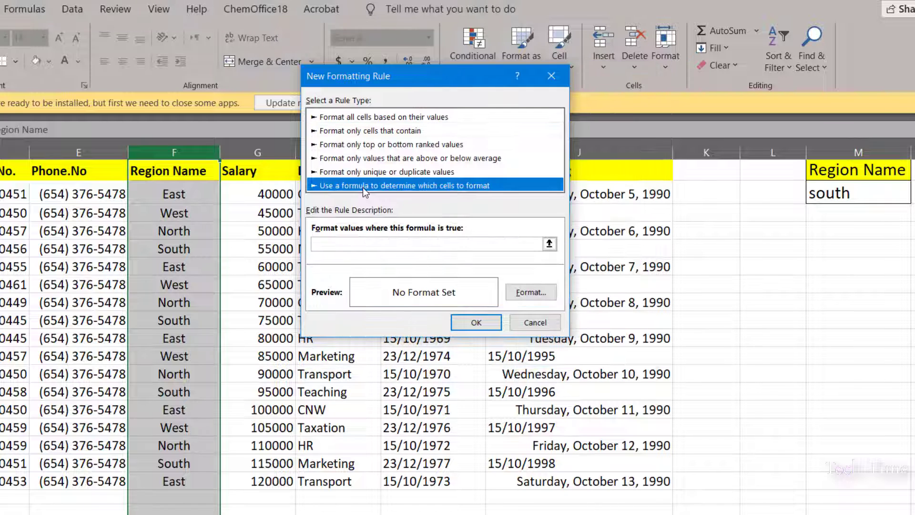
Enter the rule formula =$F1=$M$2 so each Region Name cell is compared with the region in M2
{"action": "left_click", "coordinate": [350, 245]}
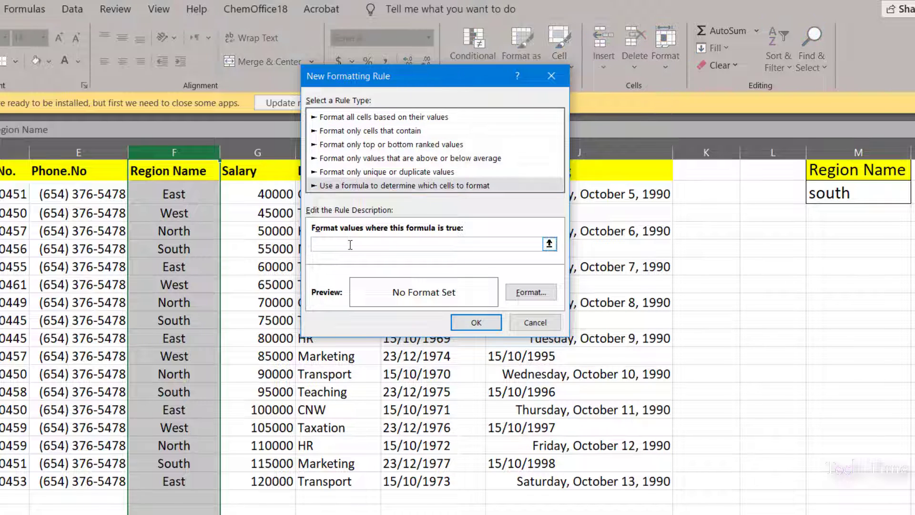
{"action": "left_click", "coordinate": [182, 173]}
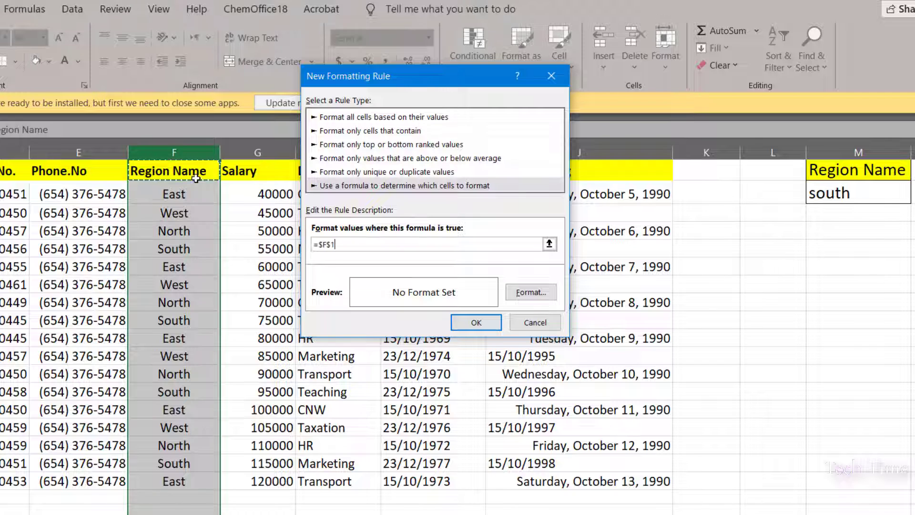
{"action": "left_click", "coordinate": [326, 245]}
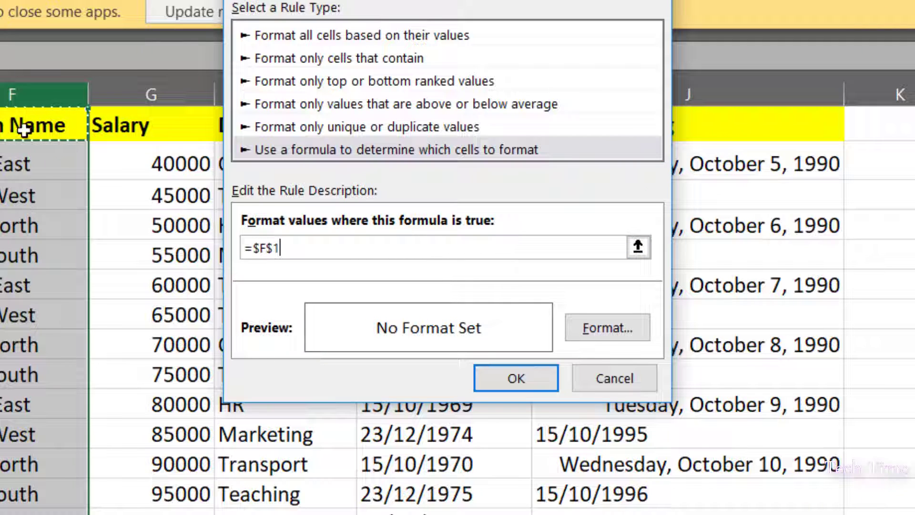
{"action": "left_click", "coordinate": [275, 246]}
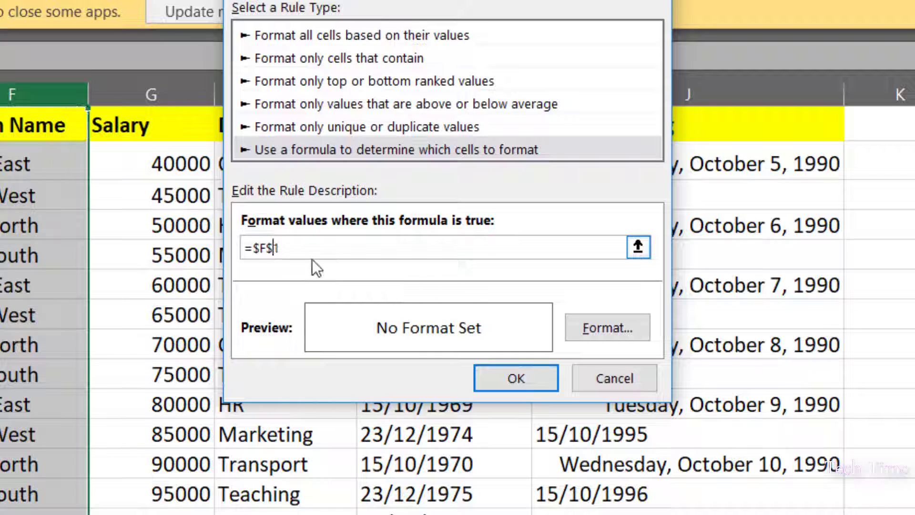
{"action": "key", "text": "BackSpace"}
{"action": "key", "text": "BackSpace"}
{"action": "type", "text": "1"}
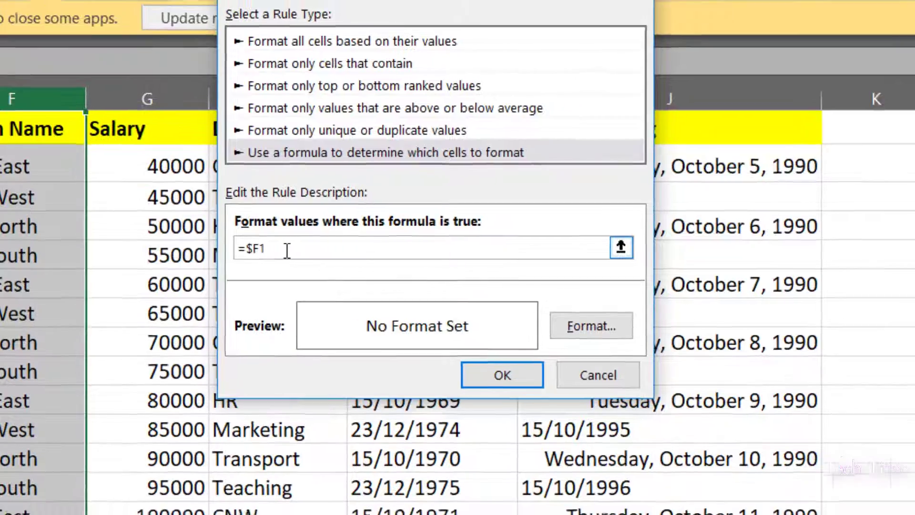
{"action": "type", "text": "="}
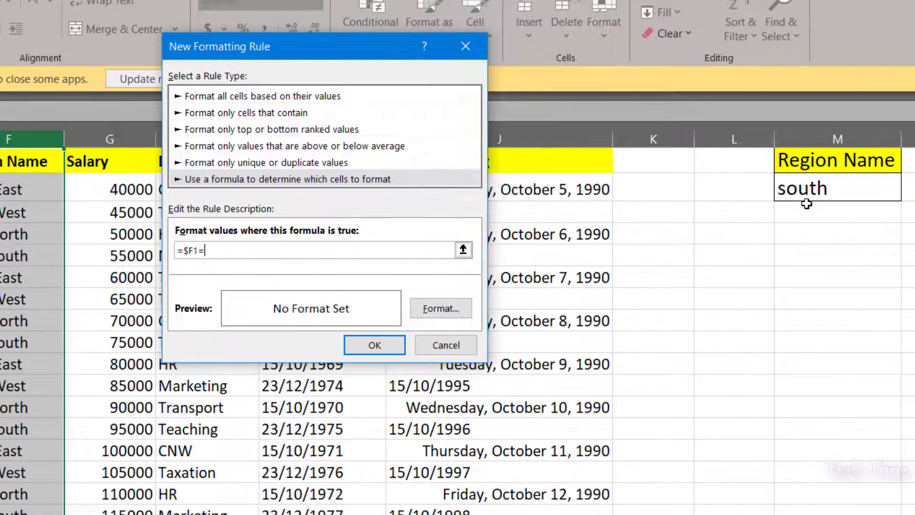
{"action": "left_click", "coordinate": [810, 186]}
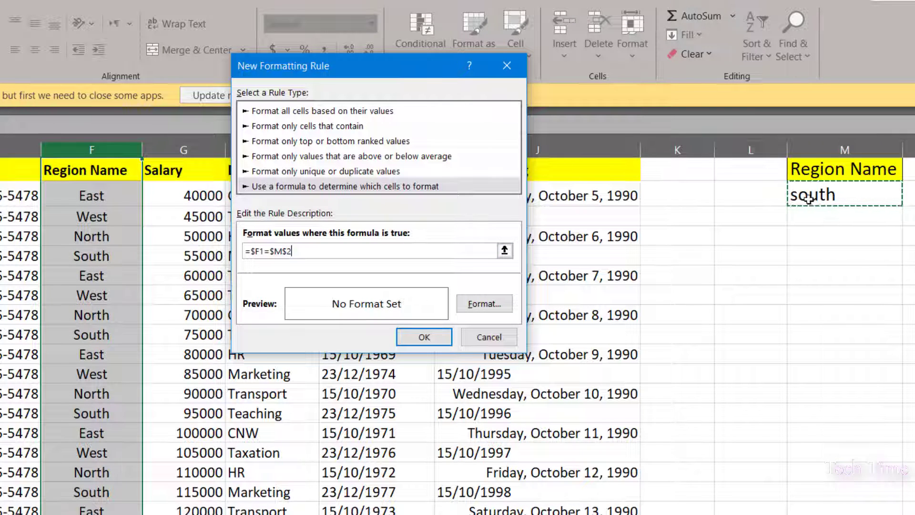
Give the formula rule a light orange fill and apply it to the Region Name column
{"action": "left_click", "coordinate": [484, 305]}
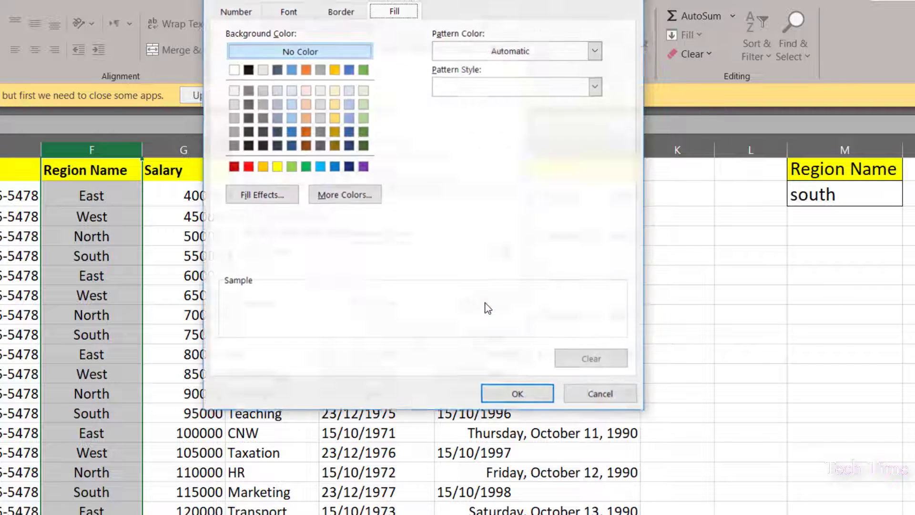
{"action": "left_click", "coordinate": [305, 118]}
{"action": "left_click", "coordinate": [506, 396]}
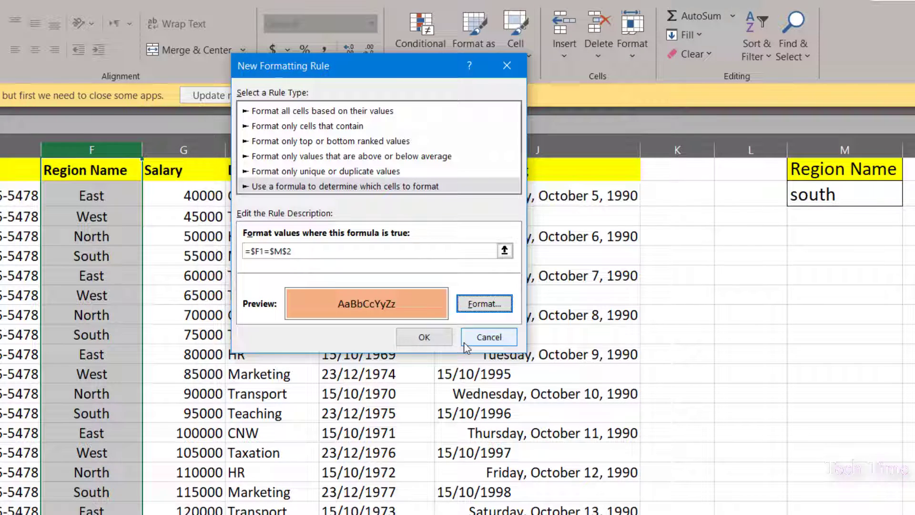
{"action": "left_click", "coordinate": [432, 339]}
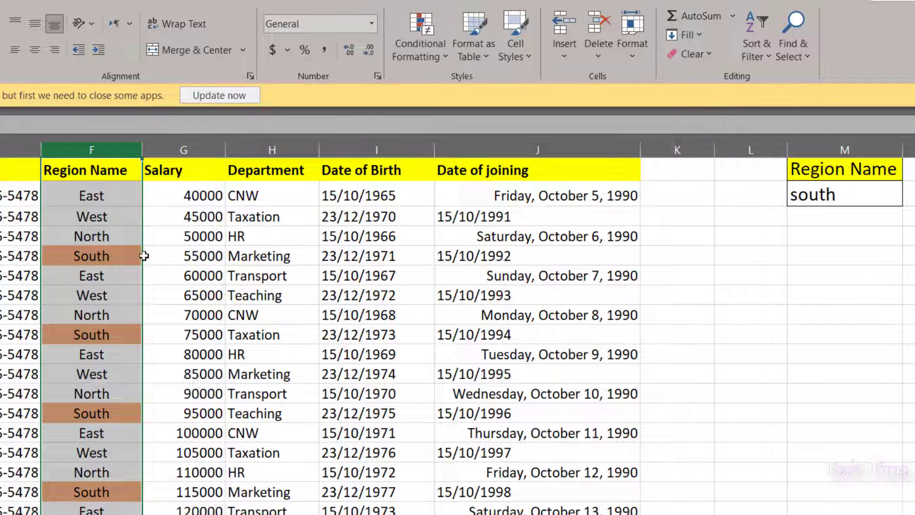
Change the region to match in cell M2 to north
{"action": "double_click", "coordinate": [833, 195]}
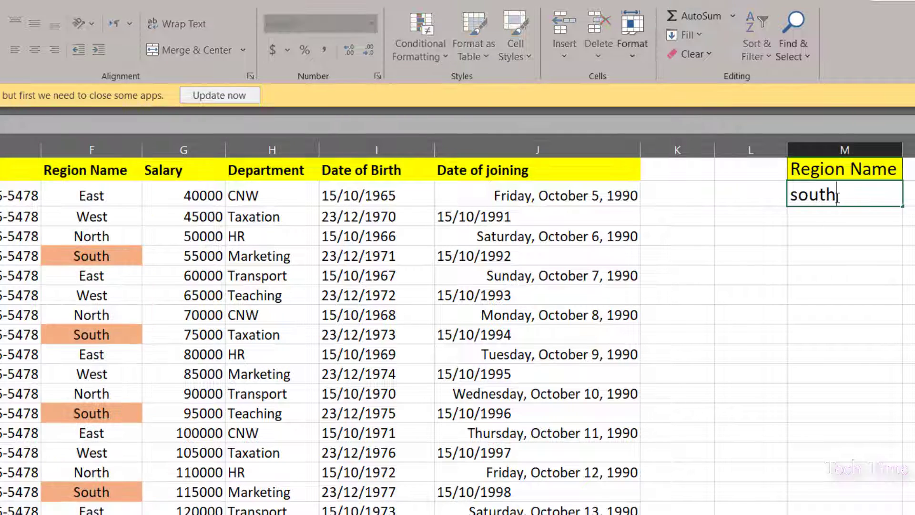
{"action": "key", "text": "BackSpace"}
{"action": "key", "text": "BackSpace"}
{"action": "key", "text": "BackSpace"}
{"action": "key", "text": "BackSpace"}
{"action": "key", "text": "BackSpace"}
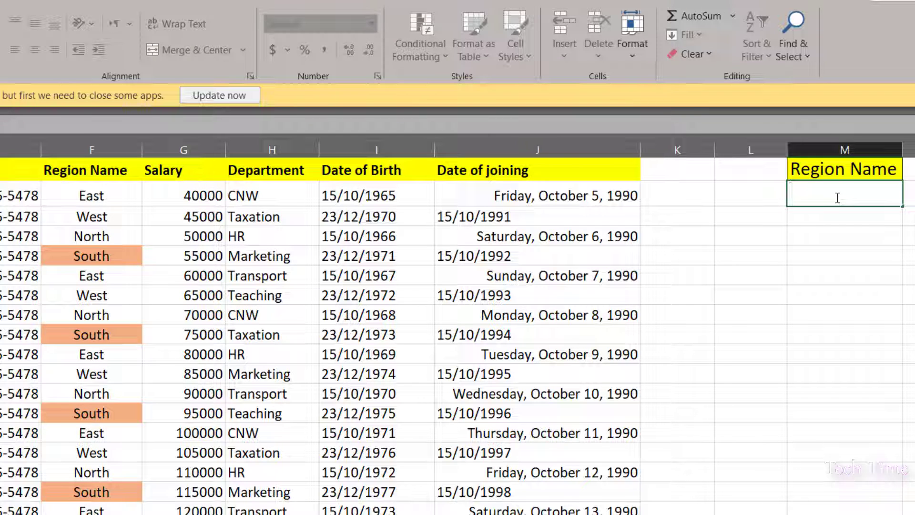
{"action": "type", "text": "north"}
{"action": "left_click", "coordinate": [829, 237]}
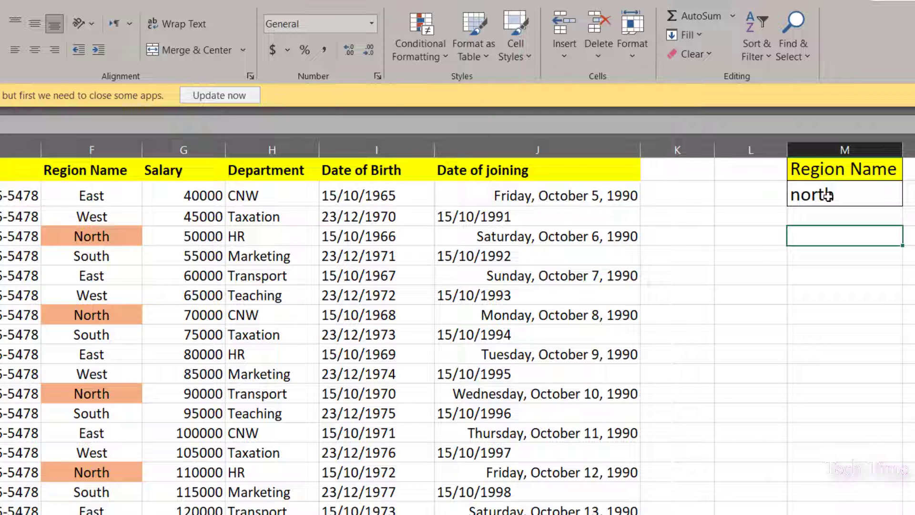
{"action": "left_click", "coordinate": [444, 54]}
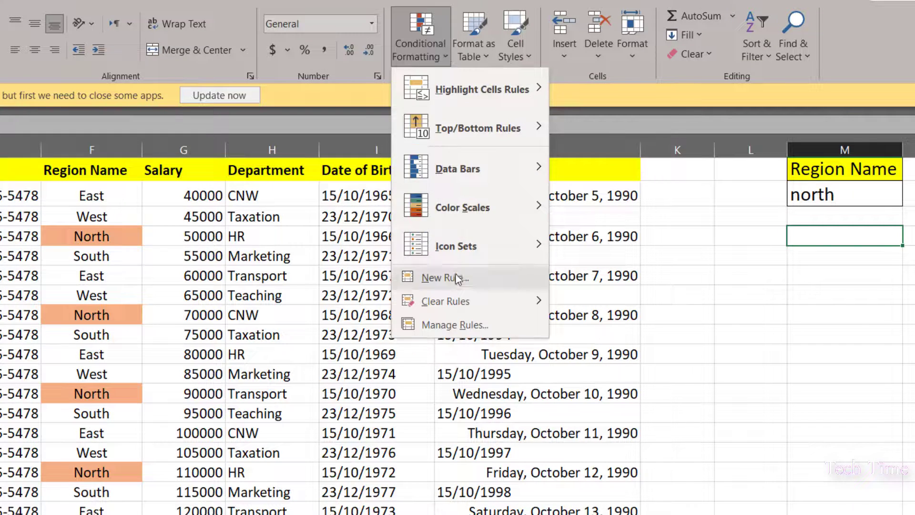
{"action": "mouse_move", "coordinate": [465, 301]}
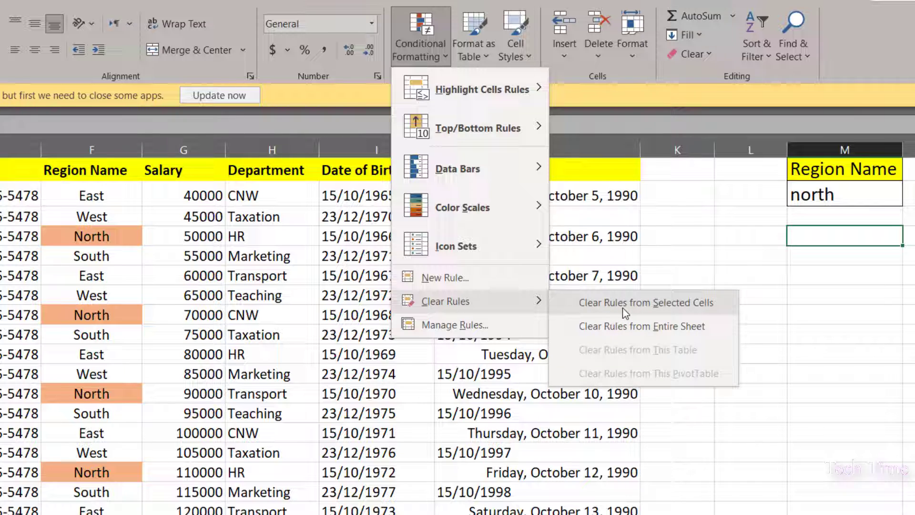
{"action": "left_click", "coordinate": [819, 303]}
Clear the conditional formatting rules from the Region Name column only and deselect the column
{"action": "left_click", "coordinate": [77, 150]}
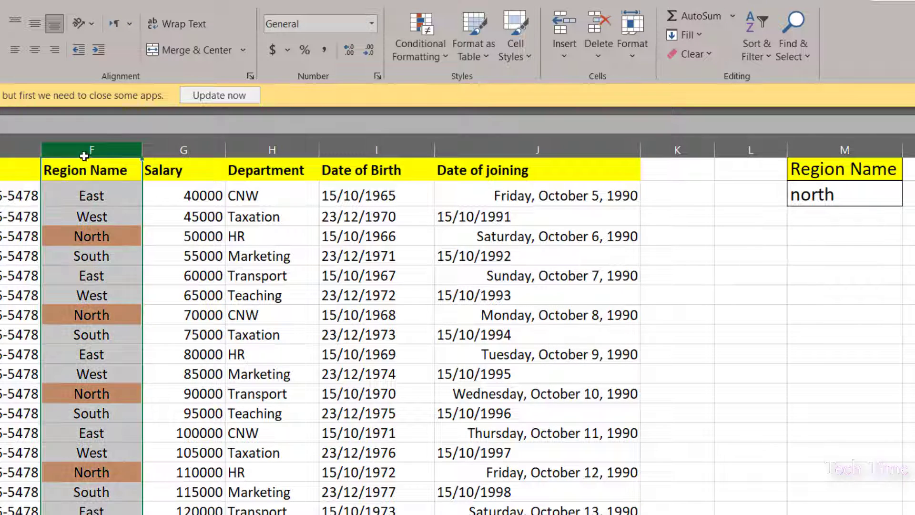
{"action": "left_click", "coordinate": [436, 53]}
{"action": "mouse_move", "coordinate": [494, 301]}
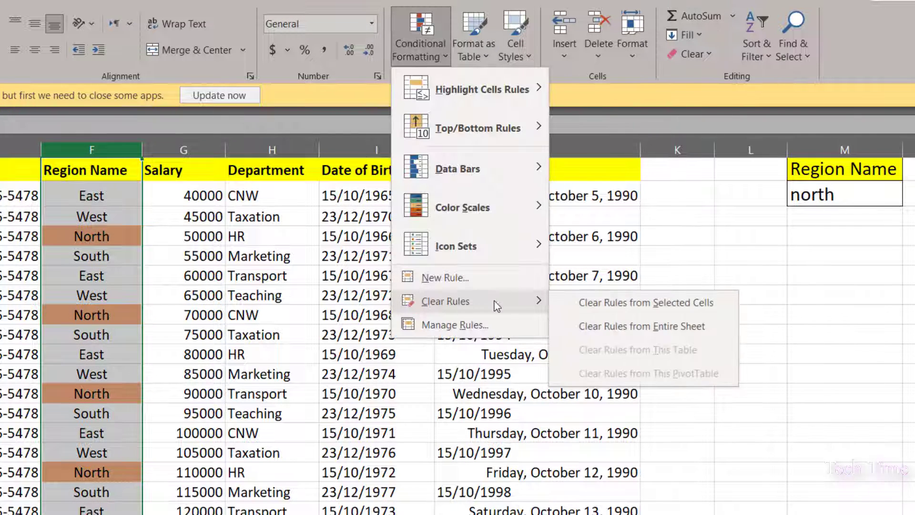
{"action": "left_click", "coordinate": [581, 303]}
{"action": "left_click", "coordinate": [733, 329]}
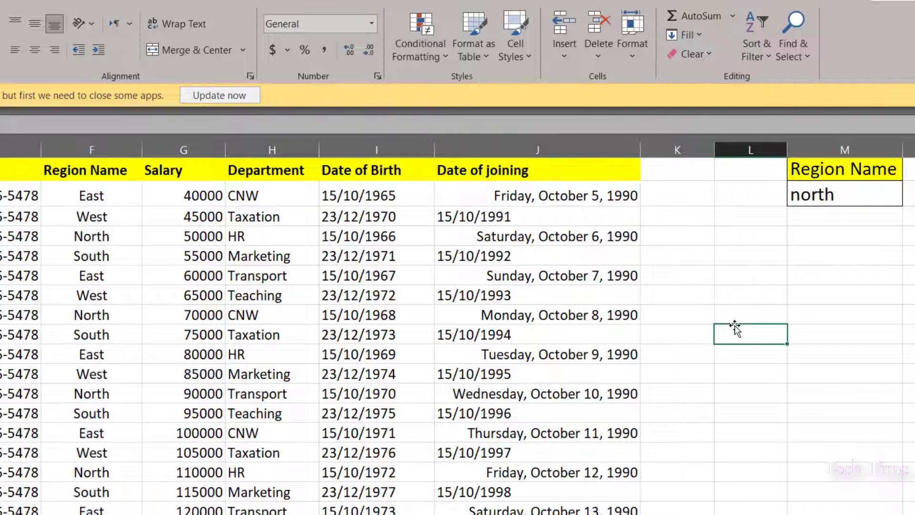